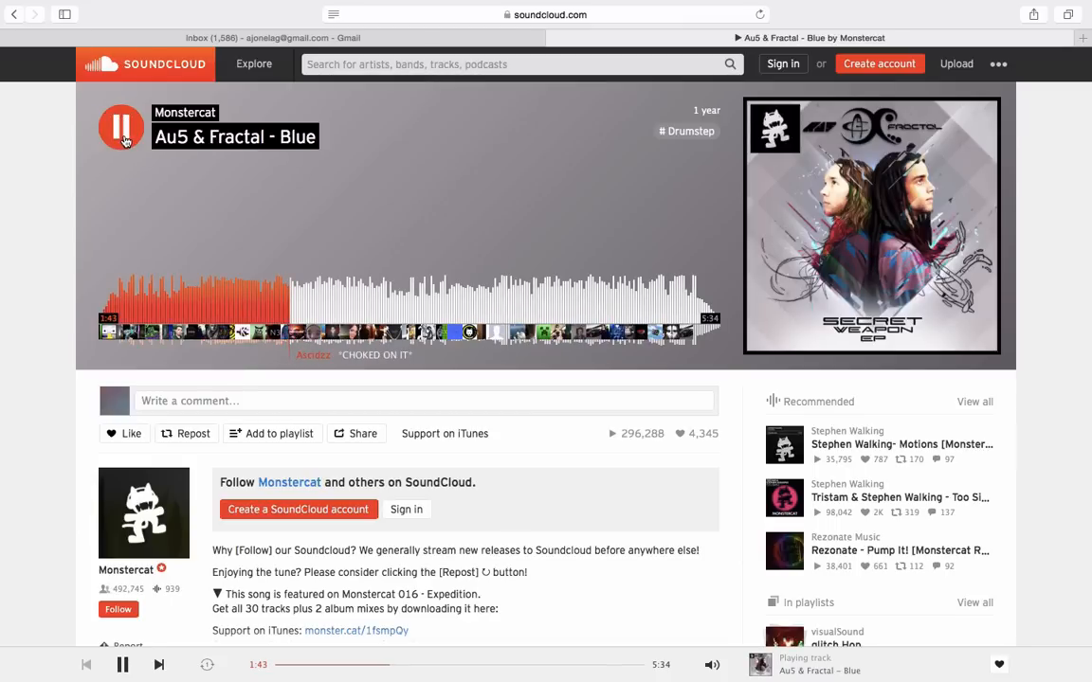
Step: Pause the "Au5 & Fractal - Blue" track on SoundCloud and switch to Logic Pro X
left_click(122, 139)
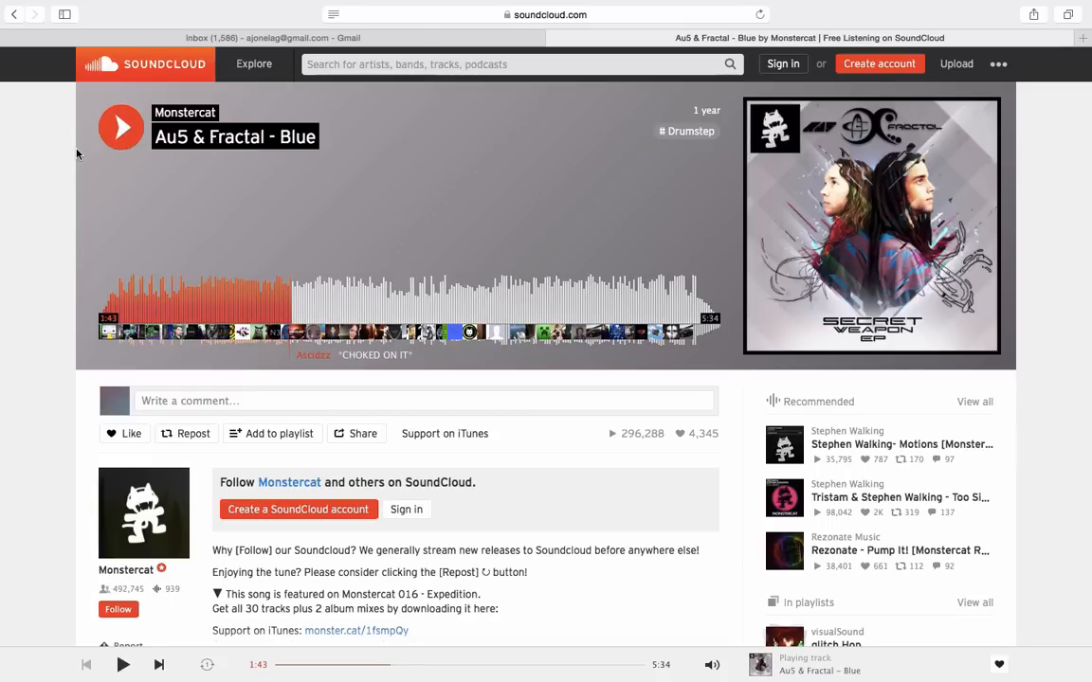
key("super+Tab")
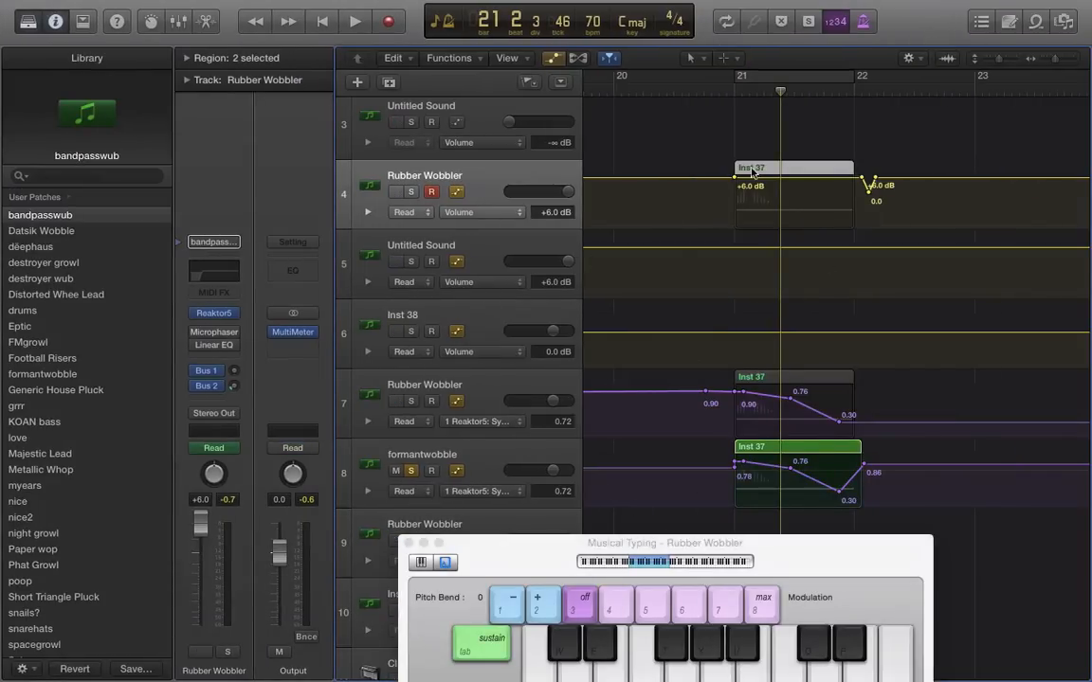
Step: Play back the soloed formantwobble region at bar 21, stop, and move the solo to the Rubber Wobbler track 4
key("space")
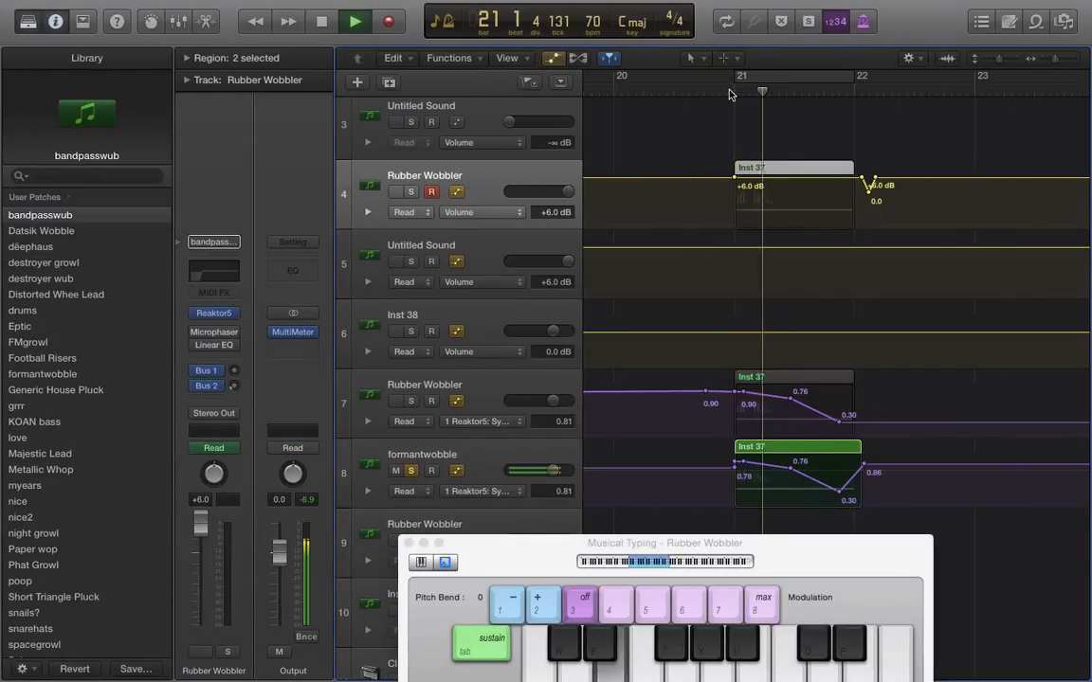
key("space")
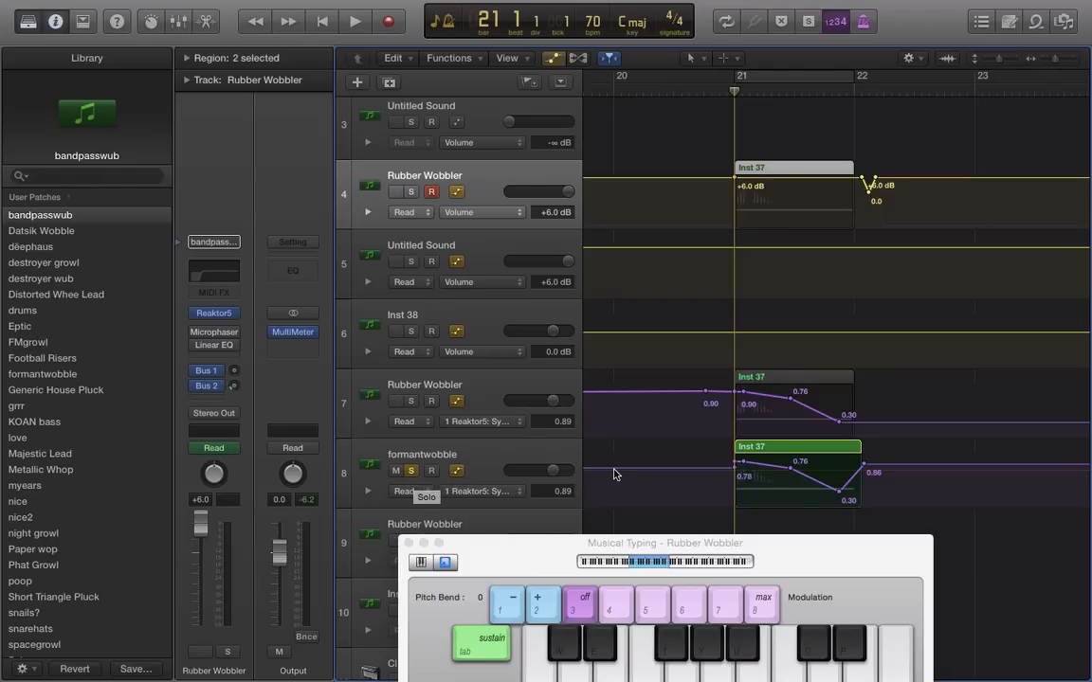
left_click(410, 191)
left_click(410, 473)
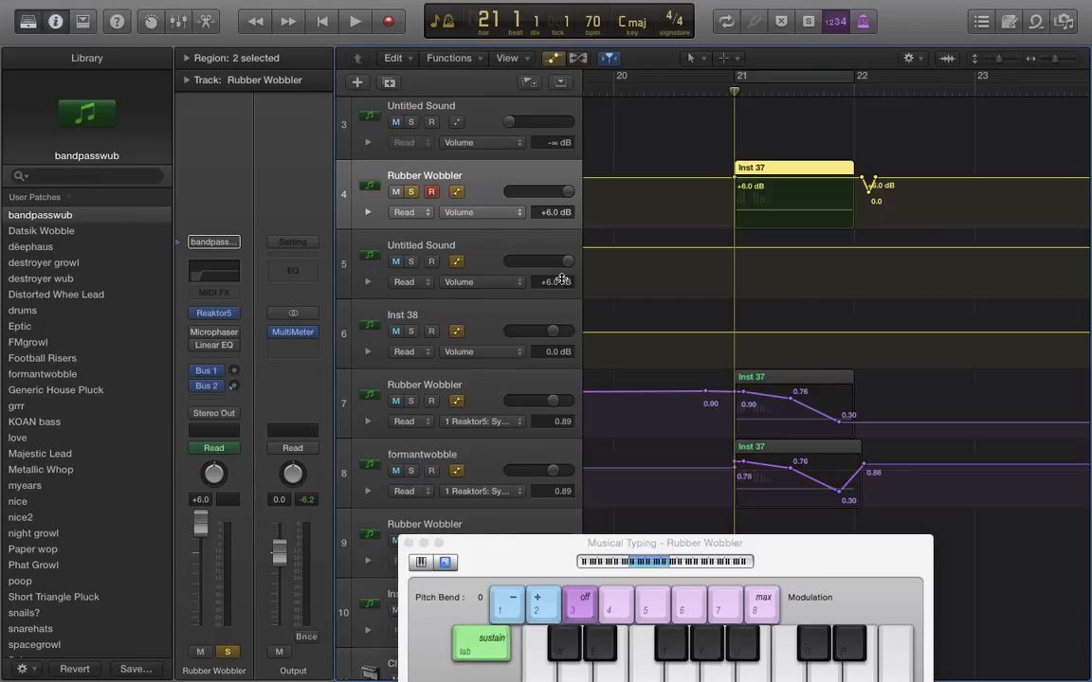
Step: Open the Rubber Wobbler track's Reaktor5 instrument and look through the Razor presets in the Errorsmith bank
left_click(213, 314)
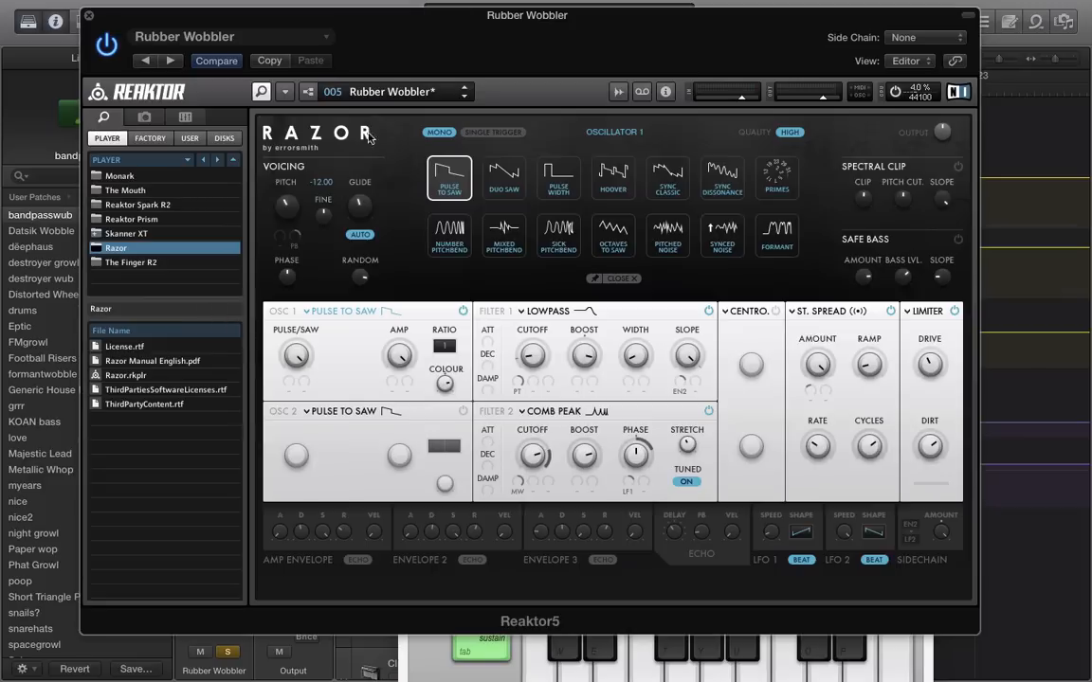
left_click(428, 95)
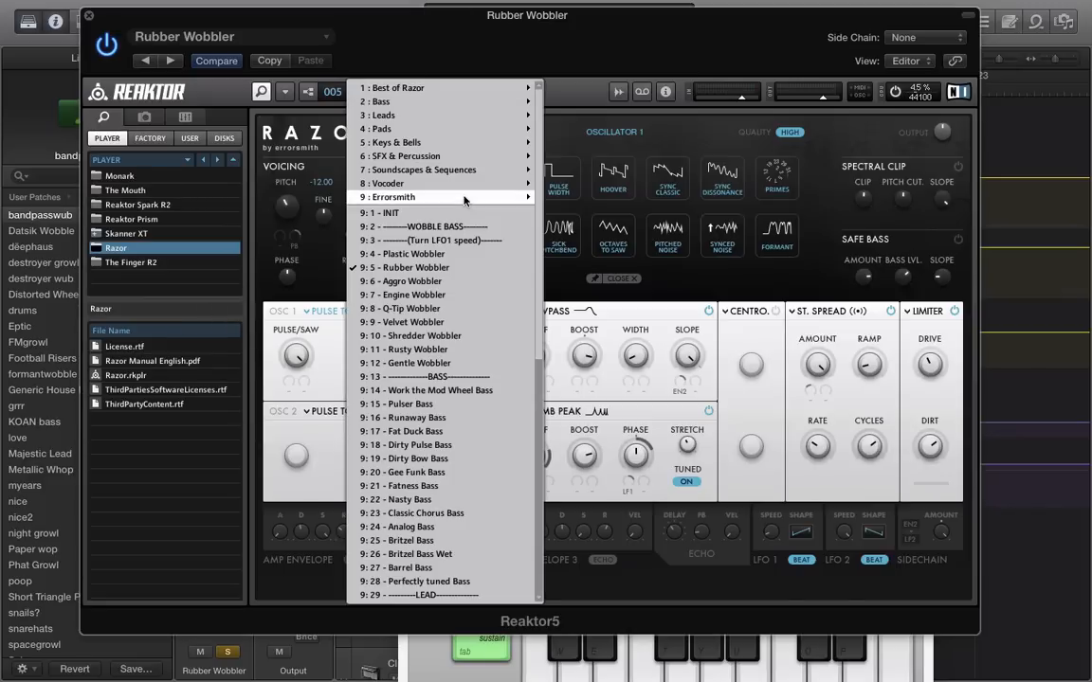
mouse_move(419, 196)
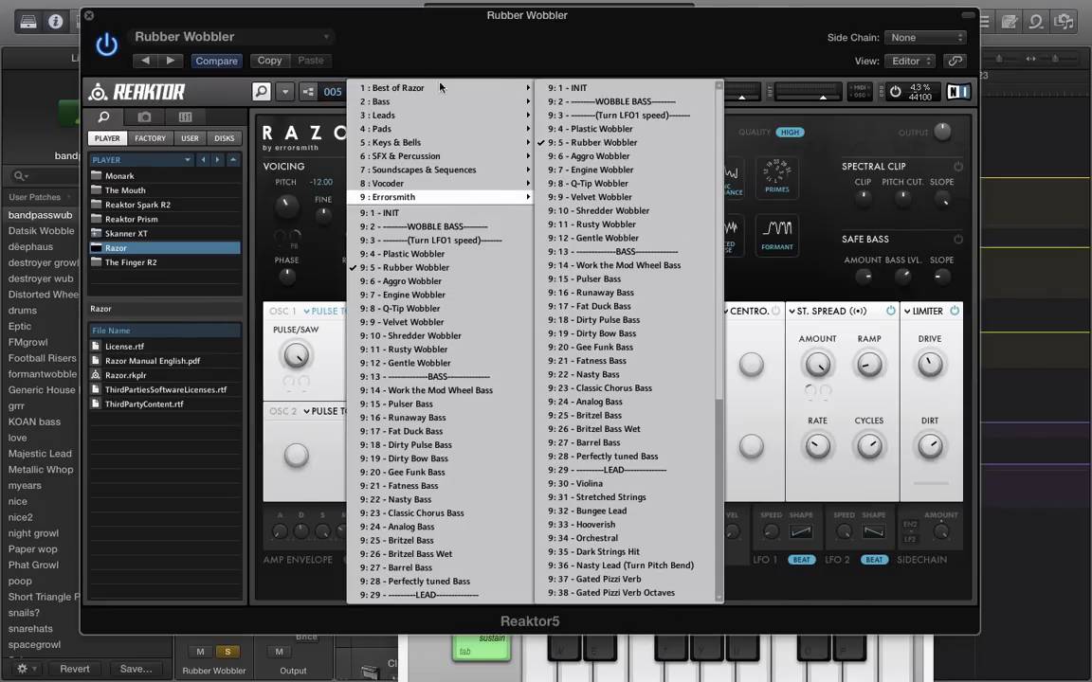
left_click(332, 94)
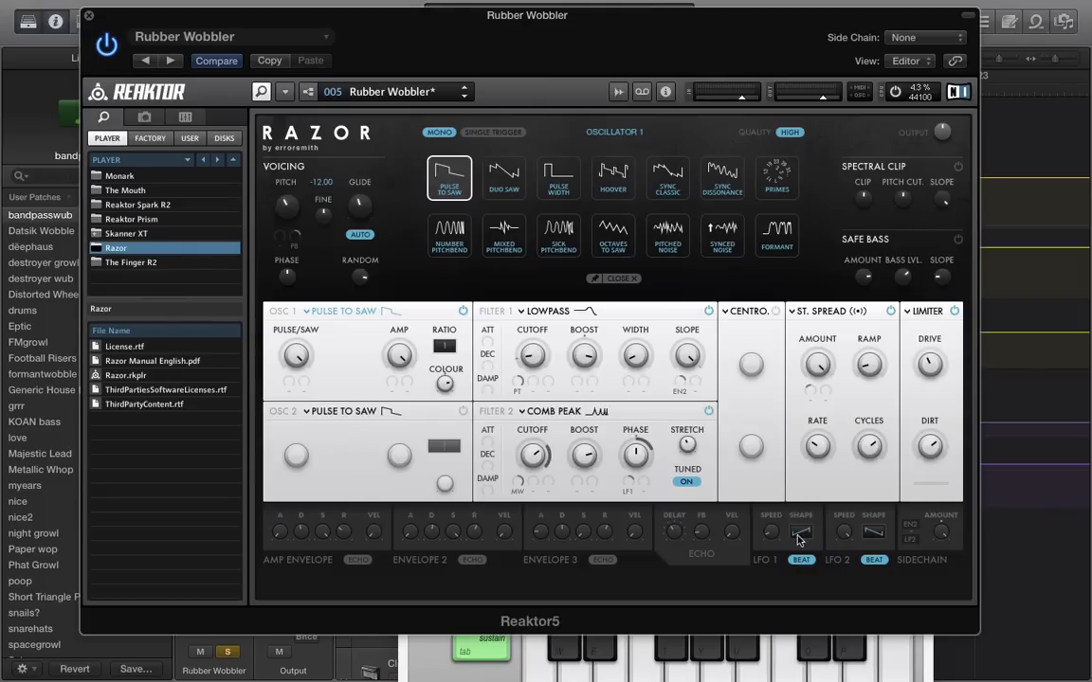
Step: Move the Musical Typing keyboard into view, then close it and the Rubber Wobbler instrument window
left_click(441, 651)
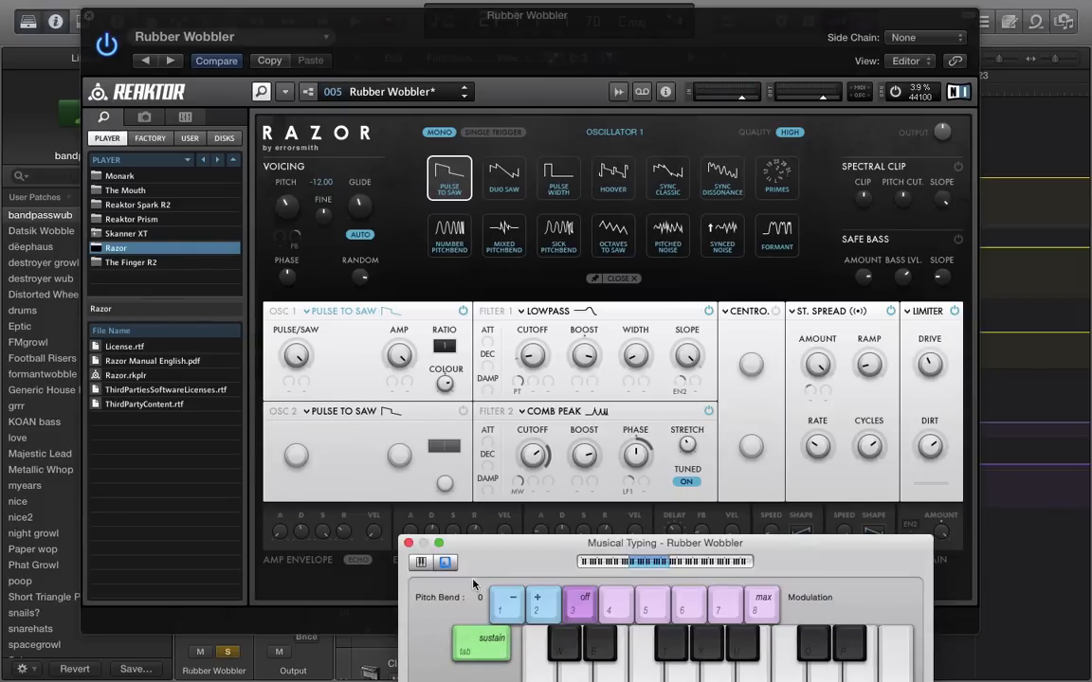
left_click_drag(490, 569, 359, 334)
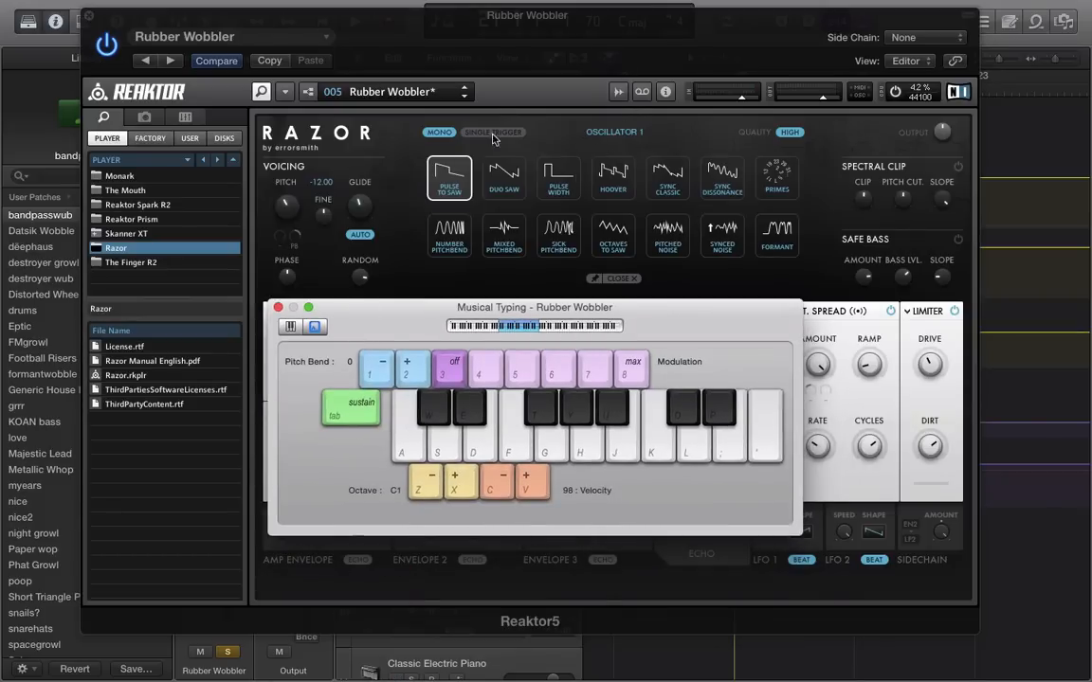
left_click(588, 49)
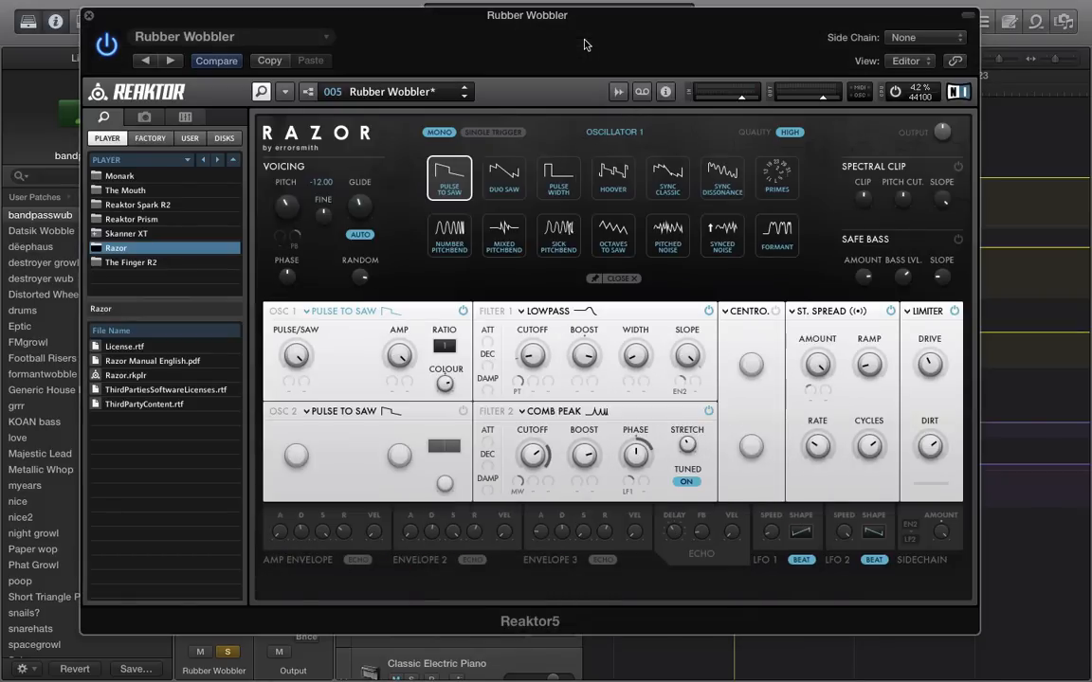
left_click(89, 15)
left_click(278, 307)
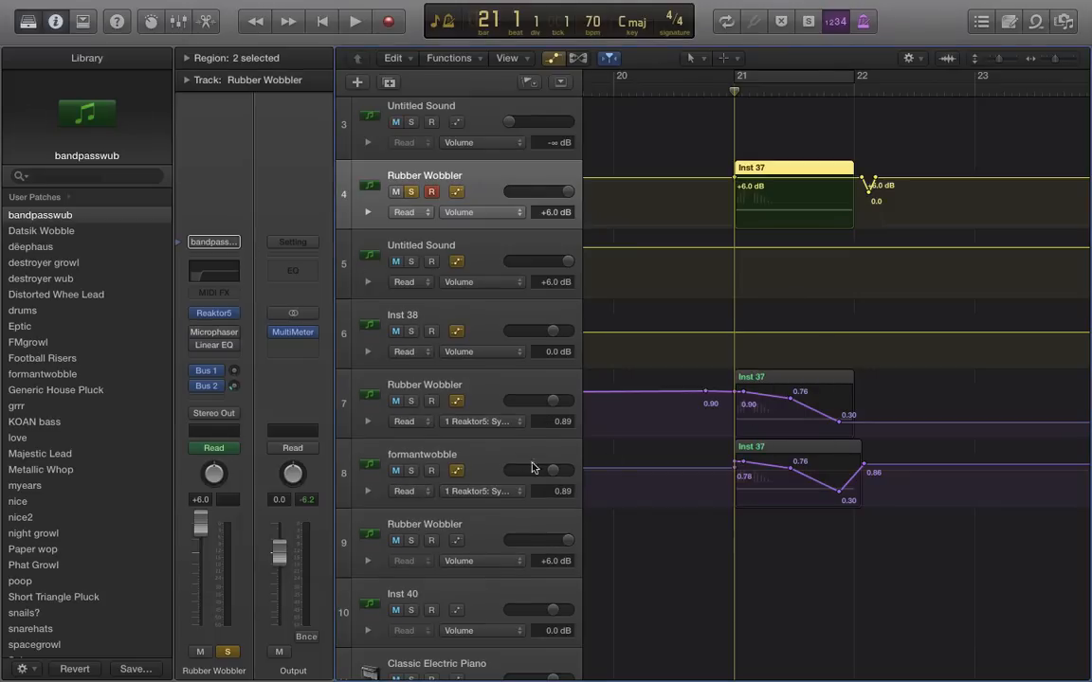
Step: Turn off solo on the Rubber Wobbler track and open the formantwobble track's Reaktor5 instrument
left_click(460, 447)
left_click(411, 191)
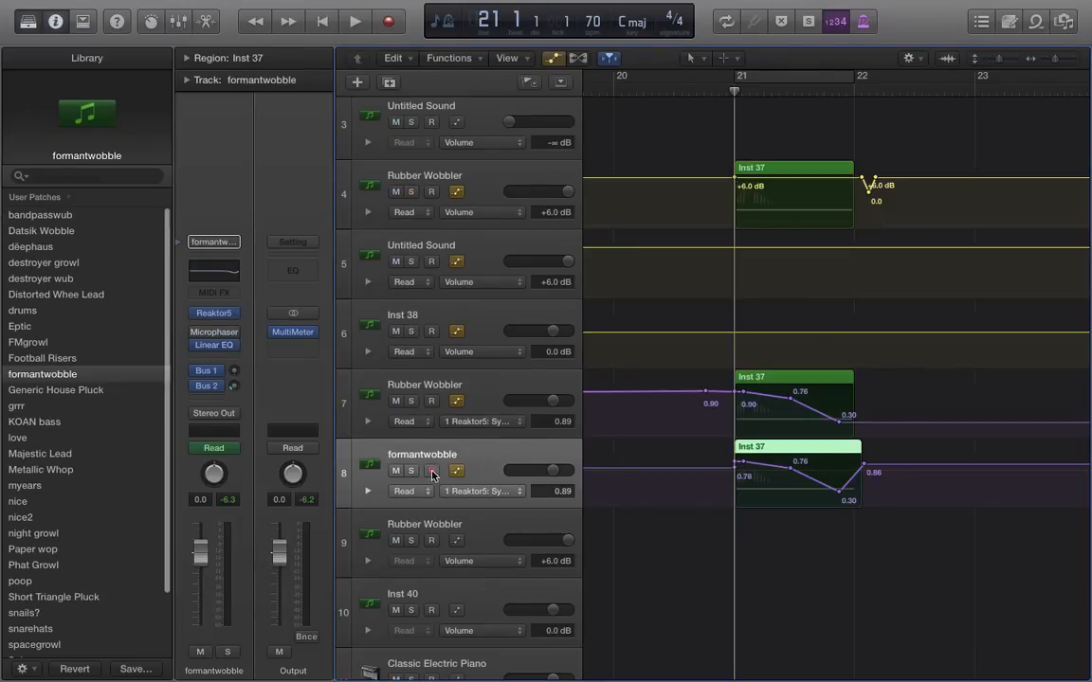
left_click(213, 313)
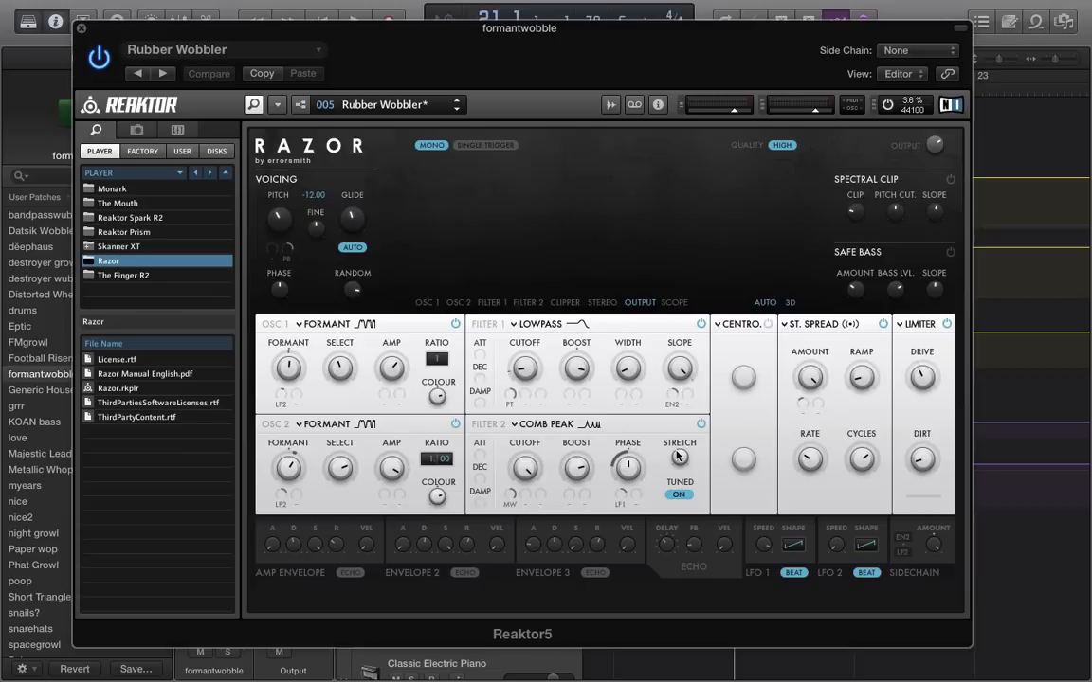
Step: Show the Musical Typing keyboard, play the D key to audition the formantwobble patch, and hide the keyboard
key("super+k")
key("d")
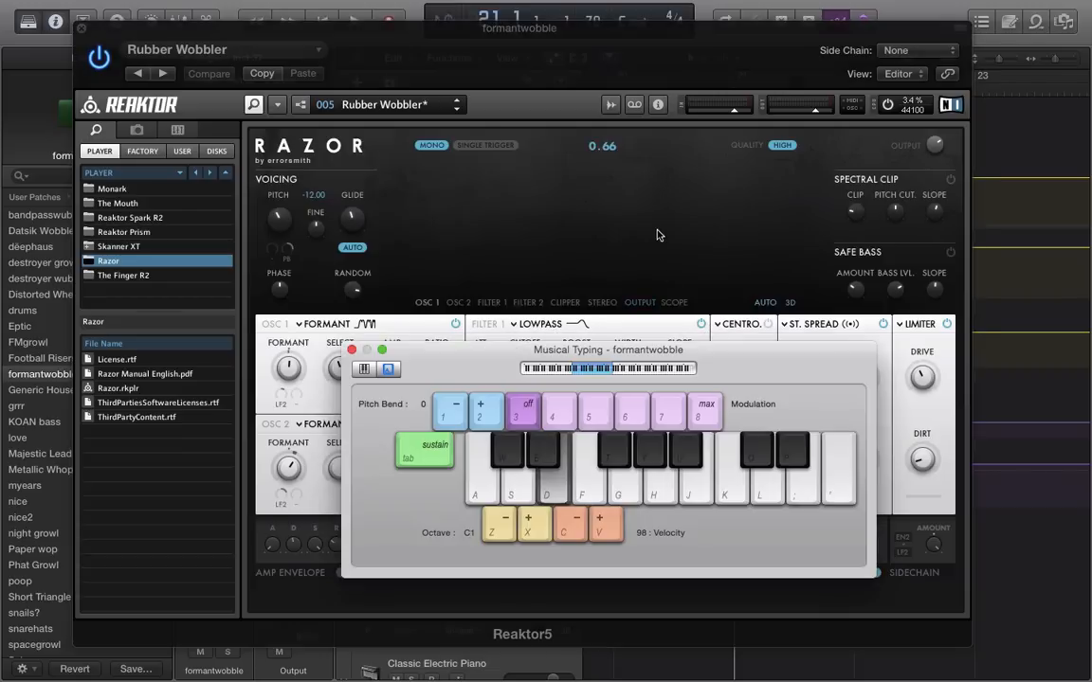
key("super+k")
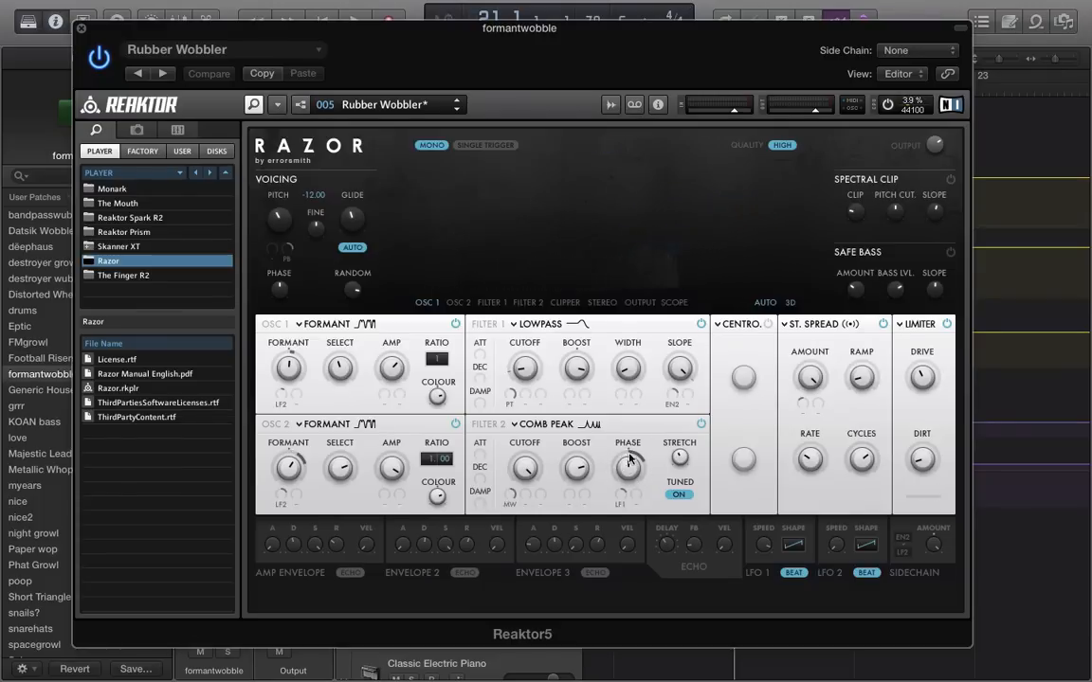
Step: Play a note while sweeping the Filter 2 Comb Peak cutoff down to 92 and back up to maximum
key("d")
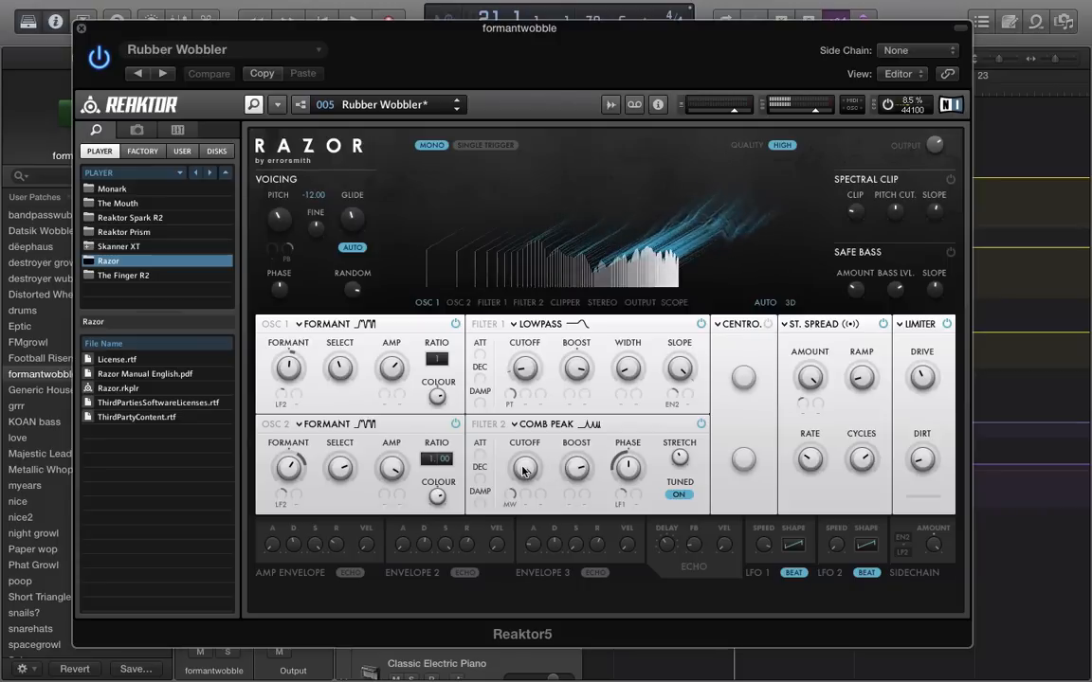
left_click_drag(524, 469, 519, 534)
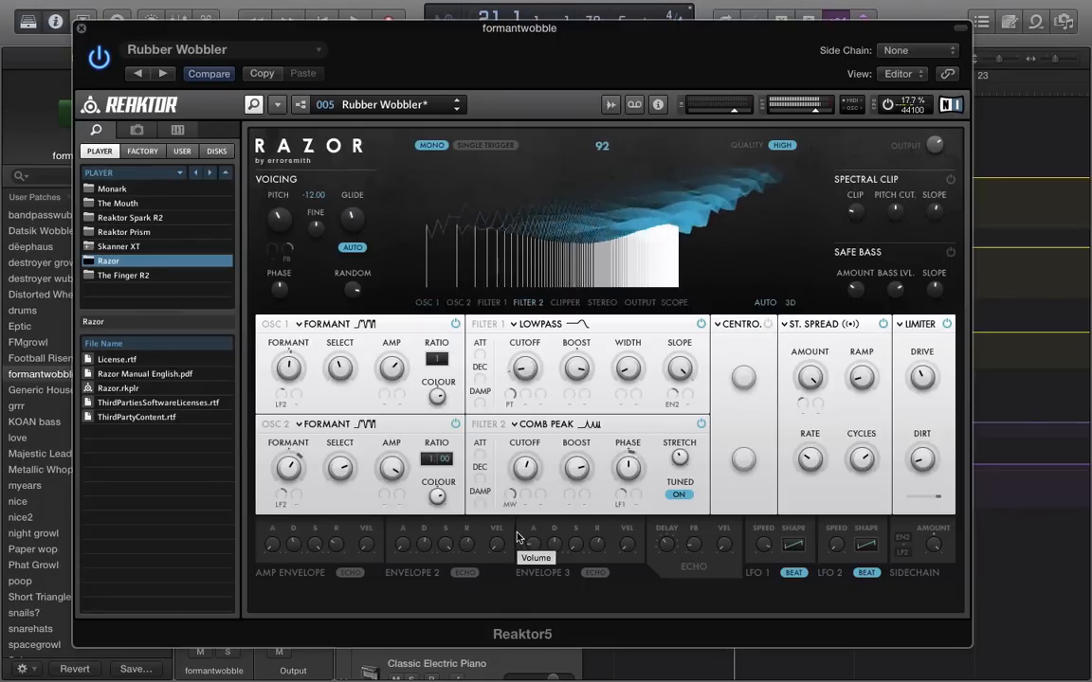
mouse_move(527, 464)
left_mouse_down()
mouse_move(517, 487)
mouse_move(531, 451)
left_mouse_up()
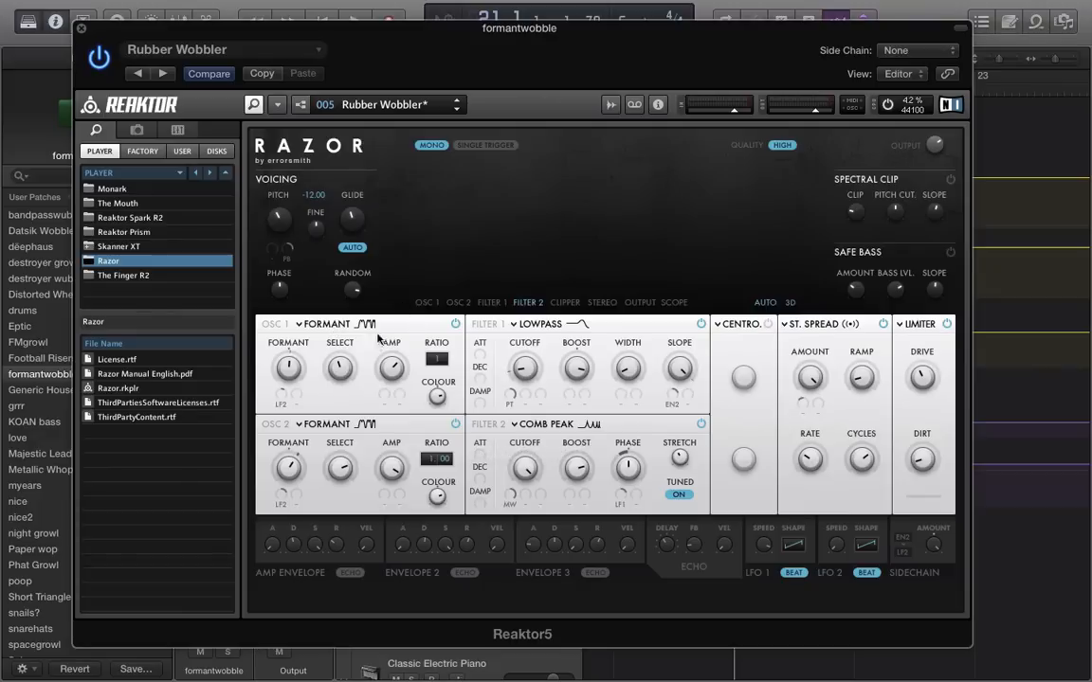
Step: View the oscillator 1 waveform types with Formant selected, and the LFO 2 modulation source of its Formant knob
left_click(336, 325)
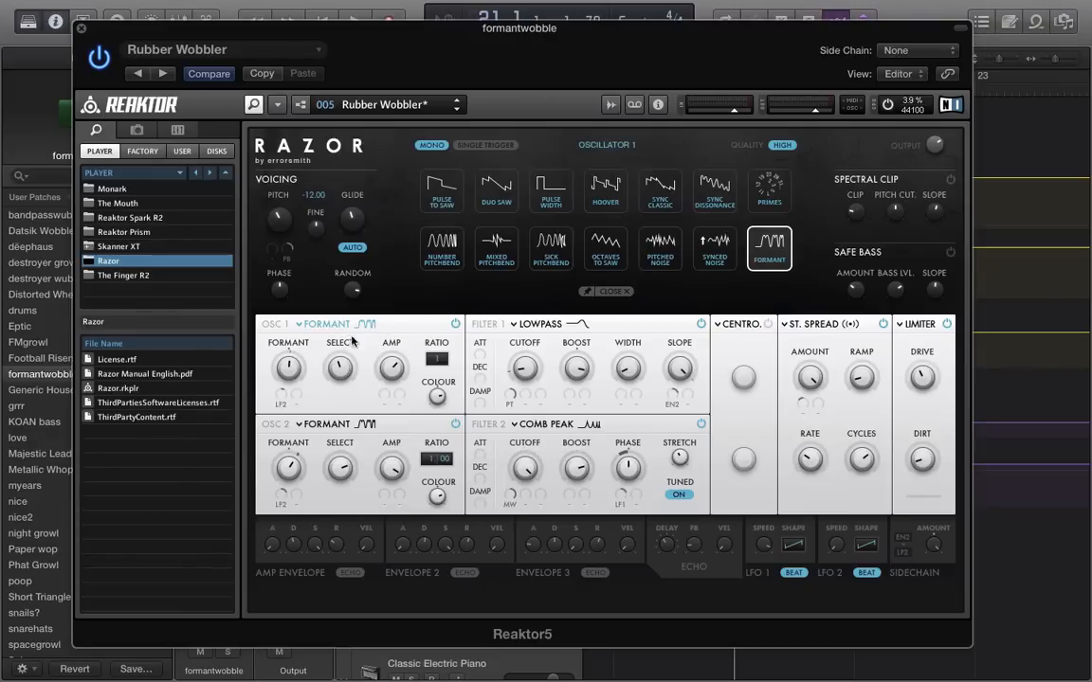
left_click(625, 293)
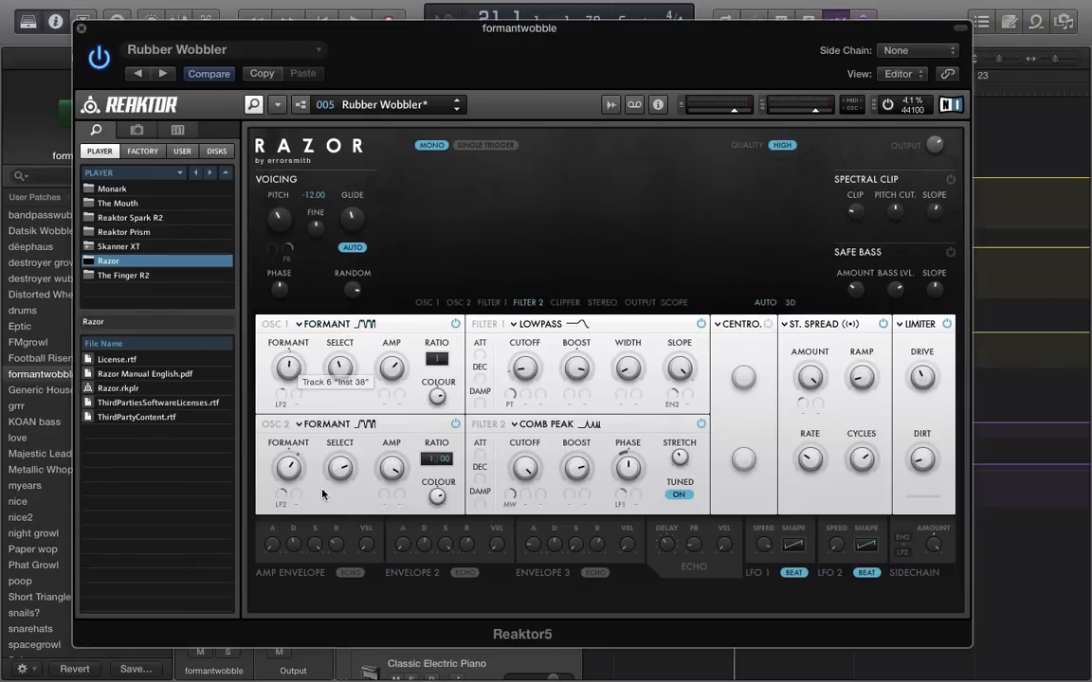
left_click(281, 404)
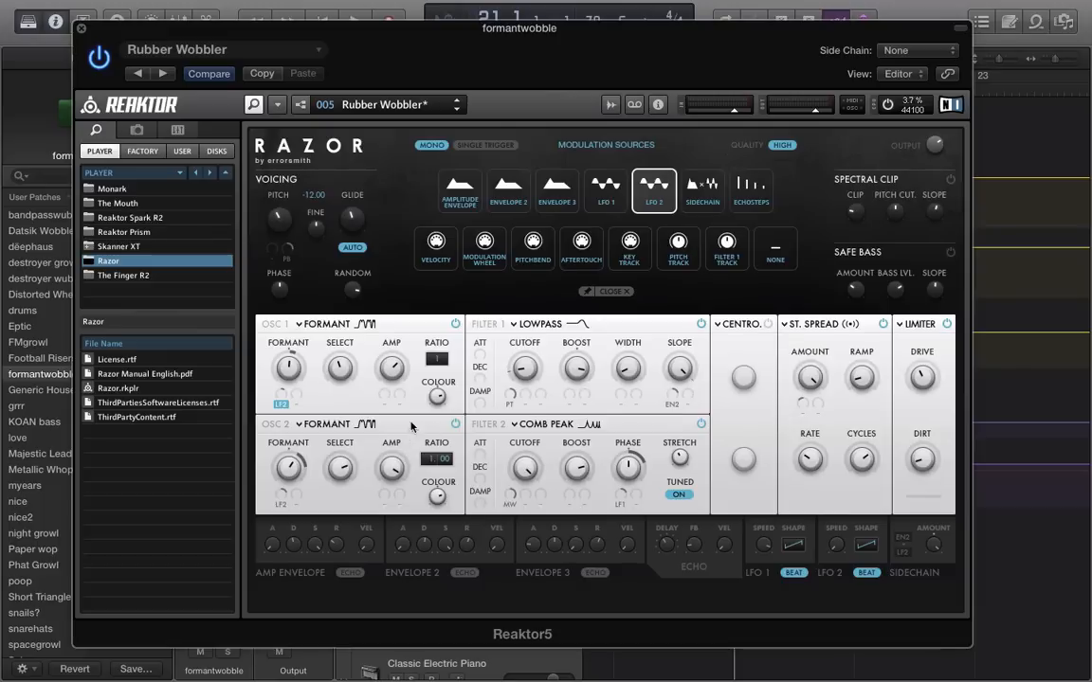
Step: Switch oscillator 2 off and on again, and do the same with oscillator 1
left_click(456, 425)
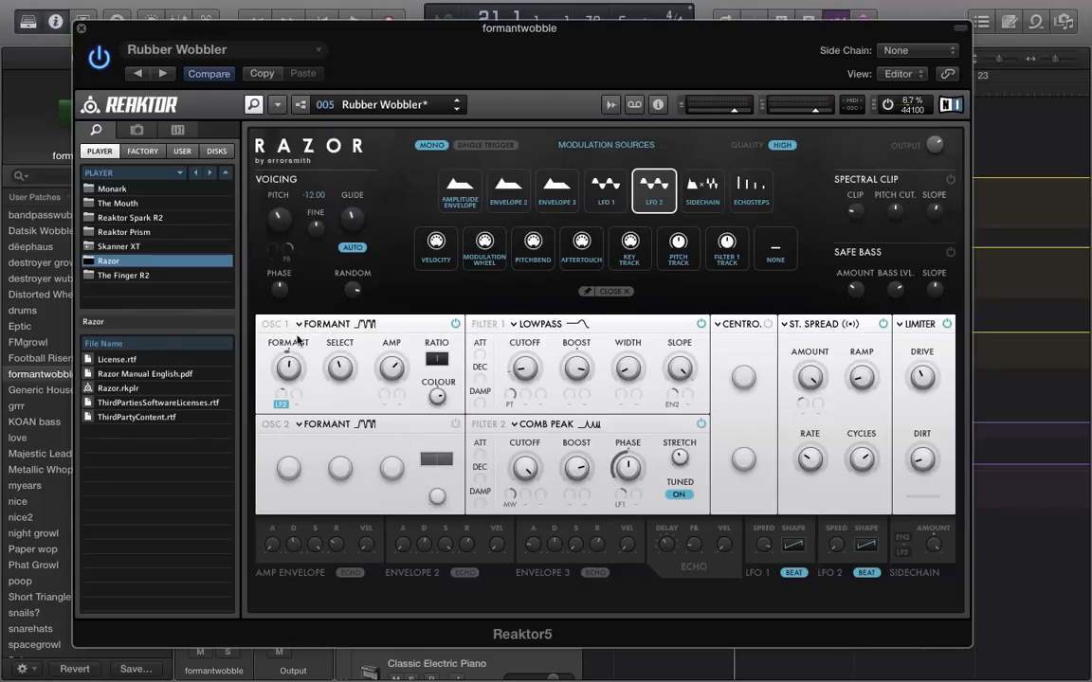
left_click(455, 425)
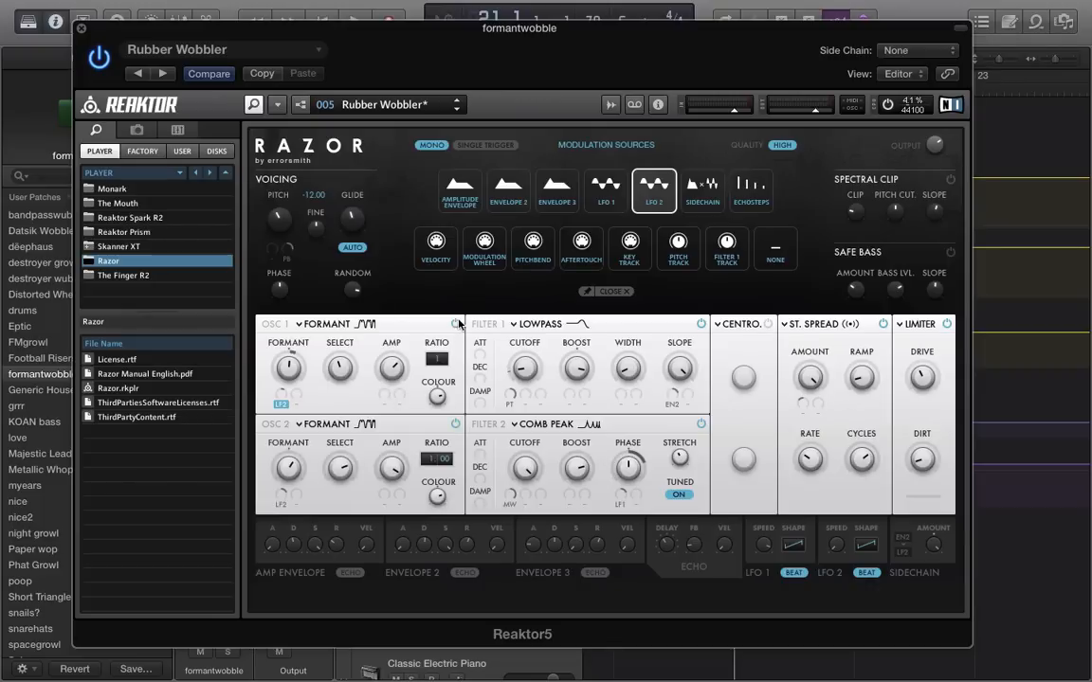
left_click(456, 324)
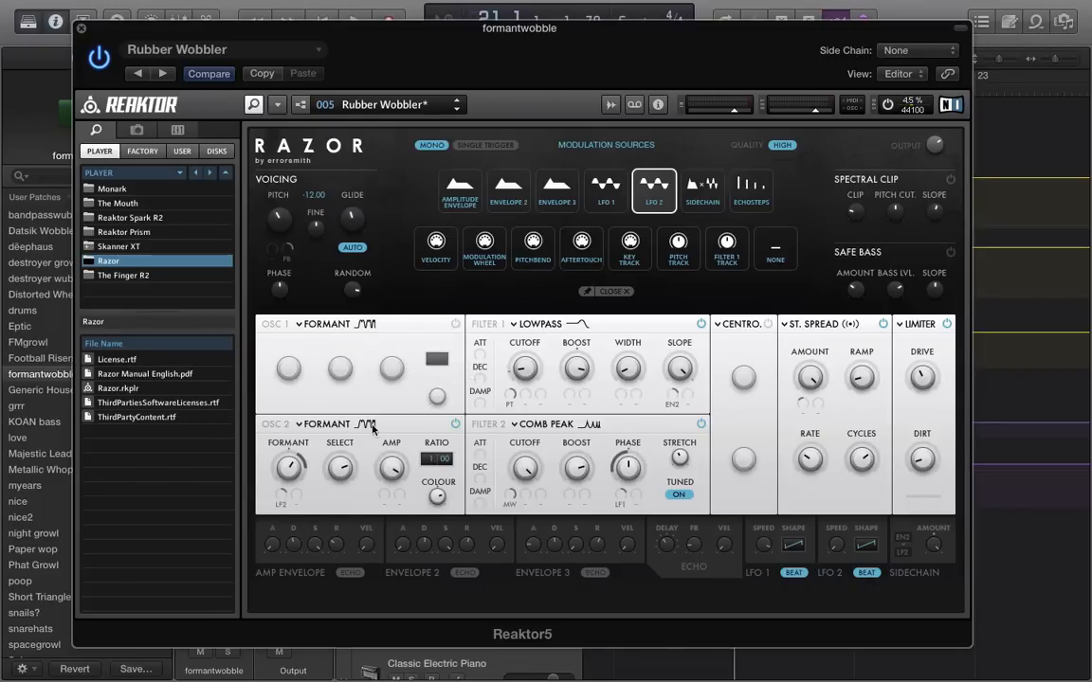
left_click(455, 323)
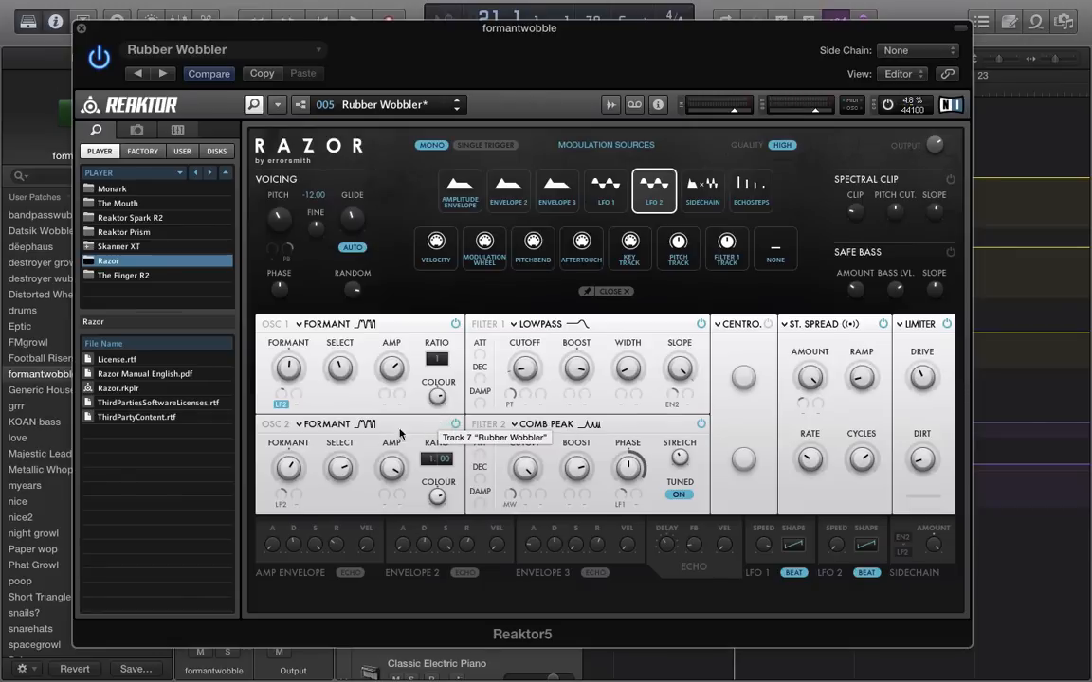
Step: Try different Select settings on both Formant oscillators, including 22 and 16 on oscillator 1
left_click(343, 326)
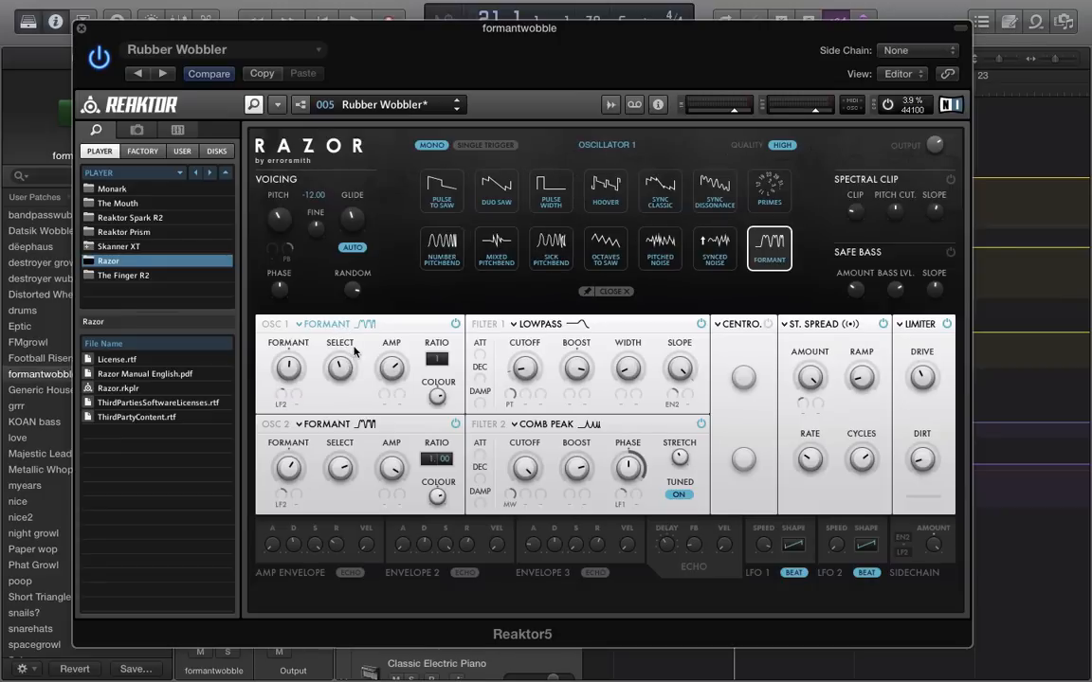
left_click(344, 327)
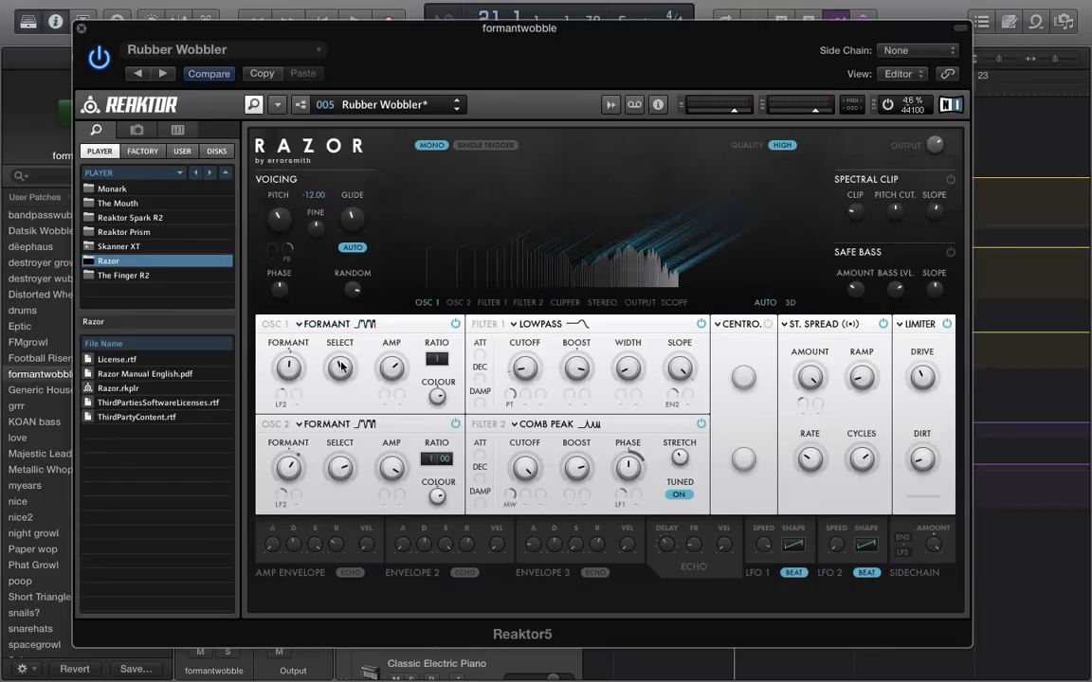
mouse_move(341, 366)
left_mouse_down()
mouse_move(342, 341)
mouse_move(325, 419)
mouse_move(334, 354)
left_mouse_up()
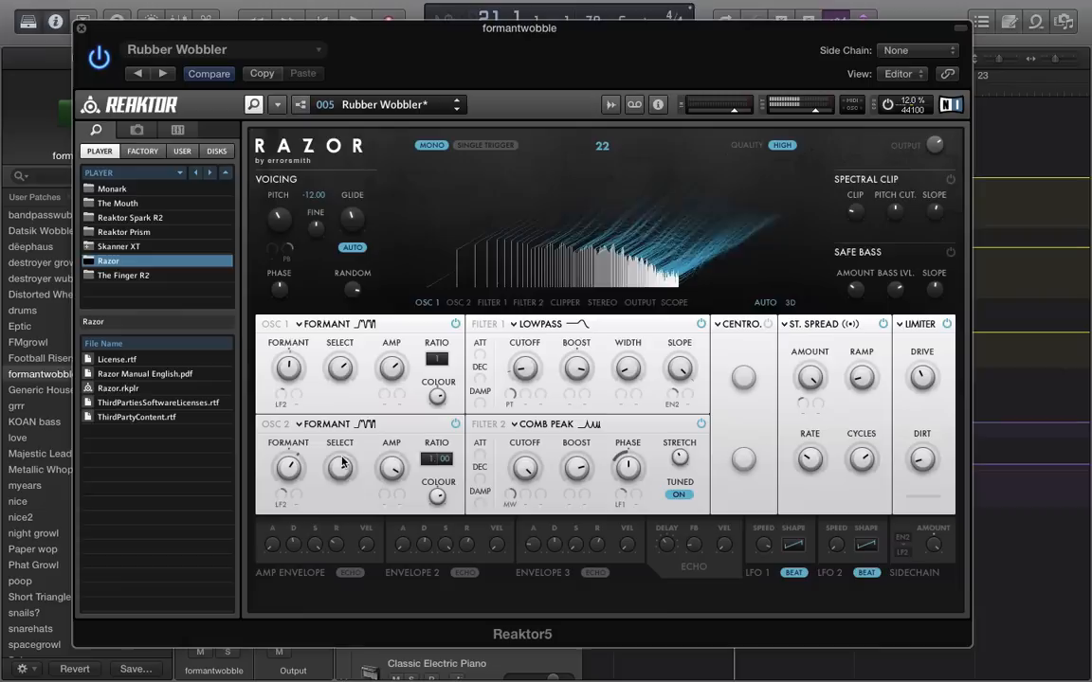
mouse_move(342, 469)
left_mouse_down()
mouse_move(340, 509)
mouse_move(345, 460)
left_mouse_up()
left_click_drag(340, 369, 337, 397)
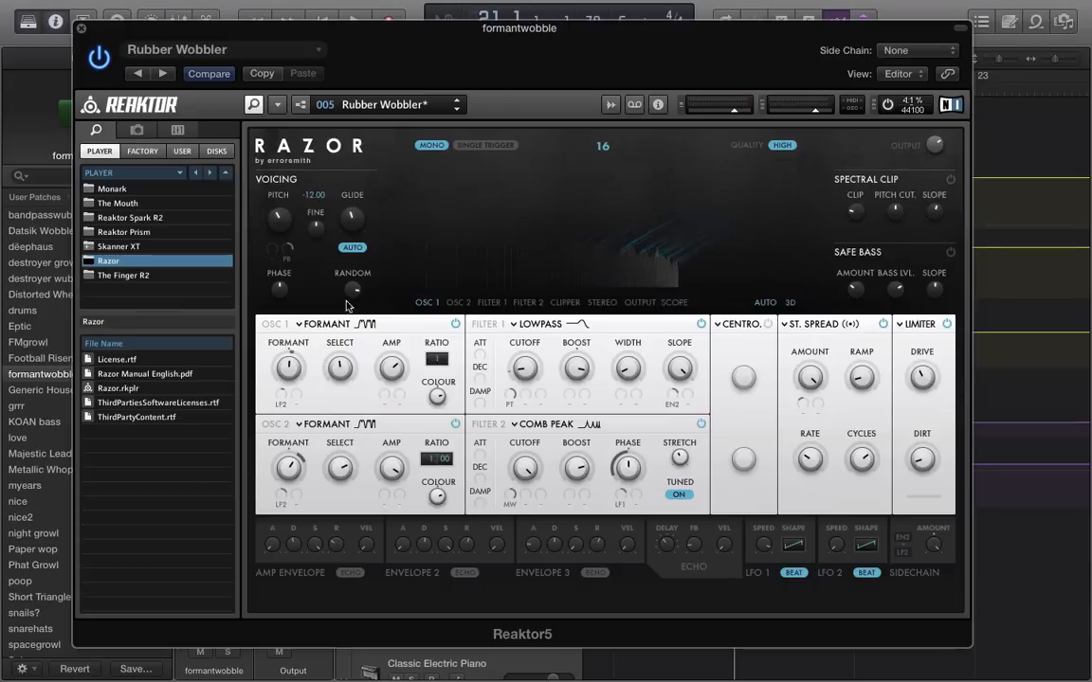
Step: Close the instrument window and reload the formantwobble patch from the user patches
left_click(81, 31)
left_click(66, 389)
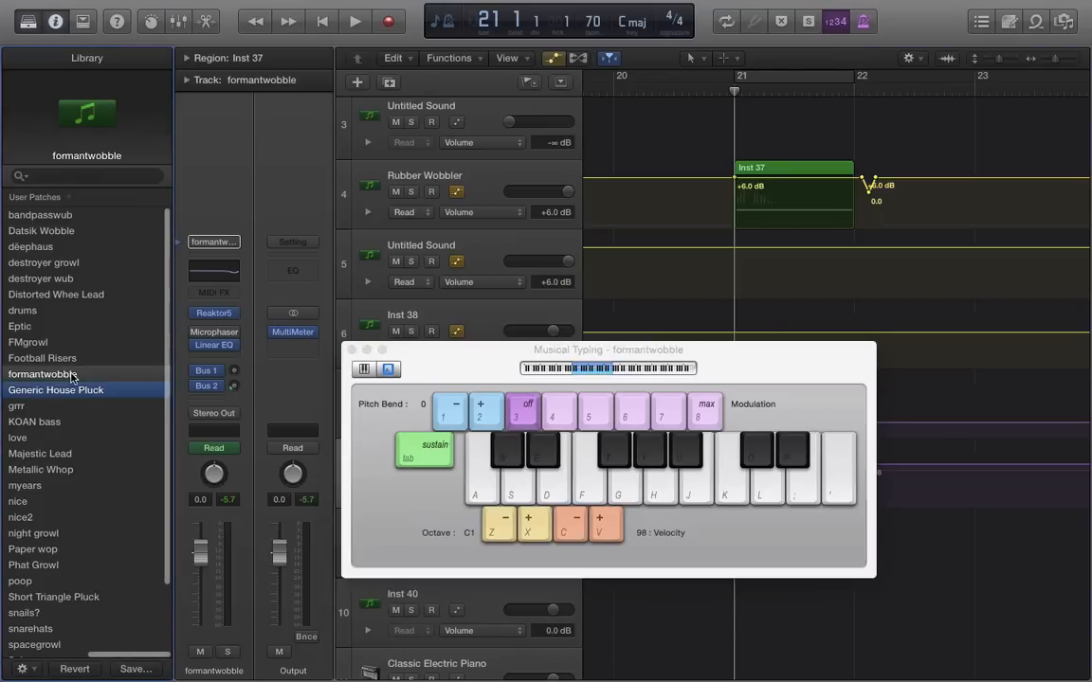
left_click(71, 375)
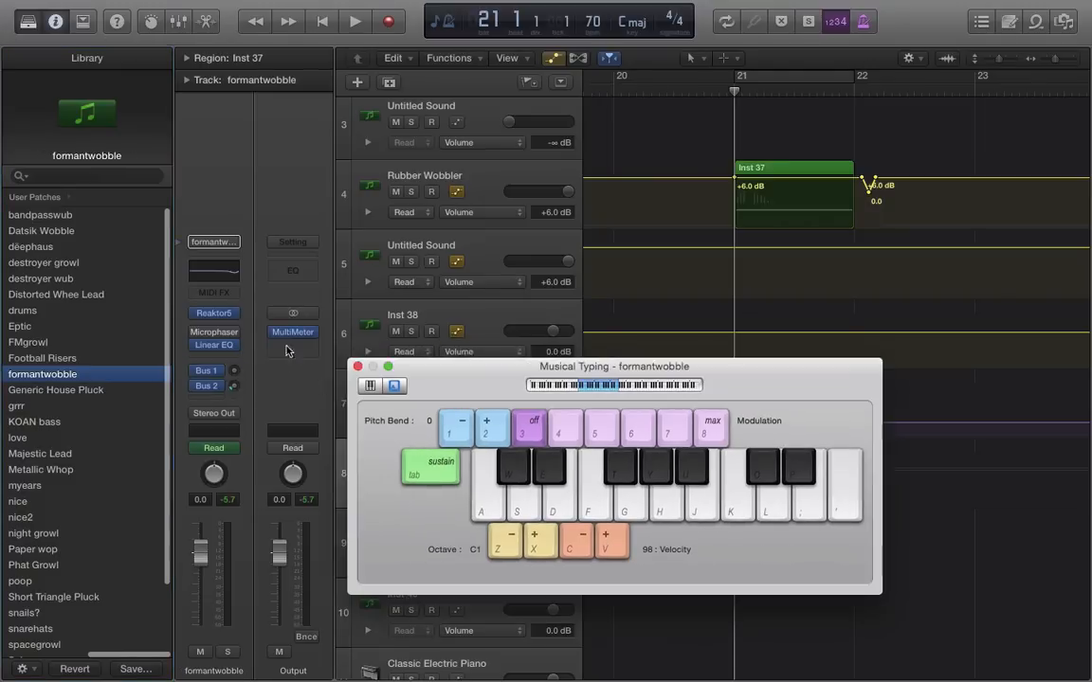
Step: Reopen the formantwobble track's Reaktor5 instrument and adjust the LFO 1 speed in Razor
left_click(216, 316)
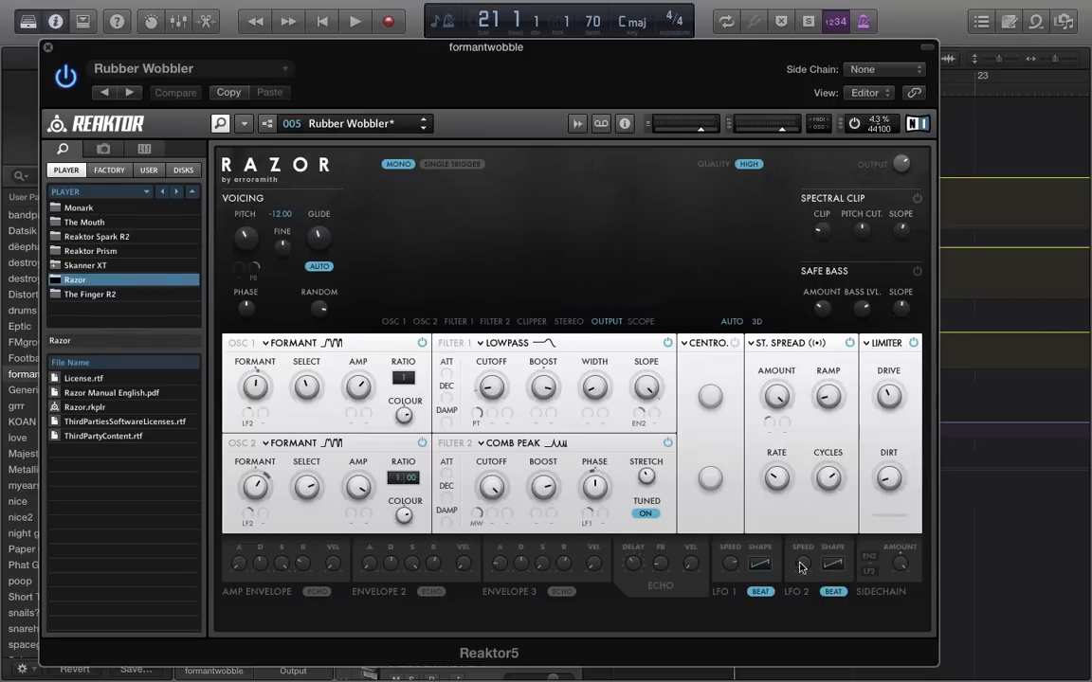
left_click_drag(731, 561, 730, 556)
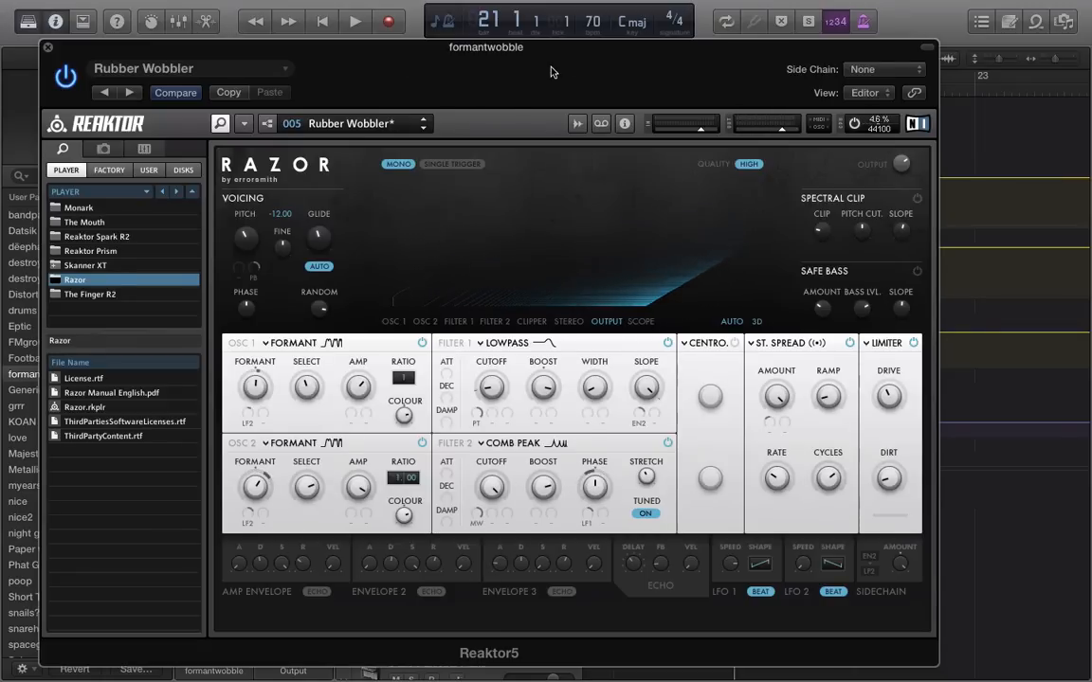
Step: Move the Reaktor5 window clear of the patch library and play test notes, with the LFO 2 shape set to a rising ramp
left_click_drag(553, 75, 620, 71)
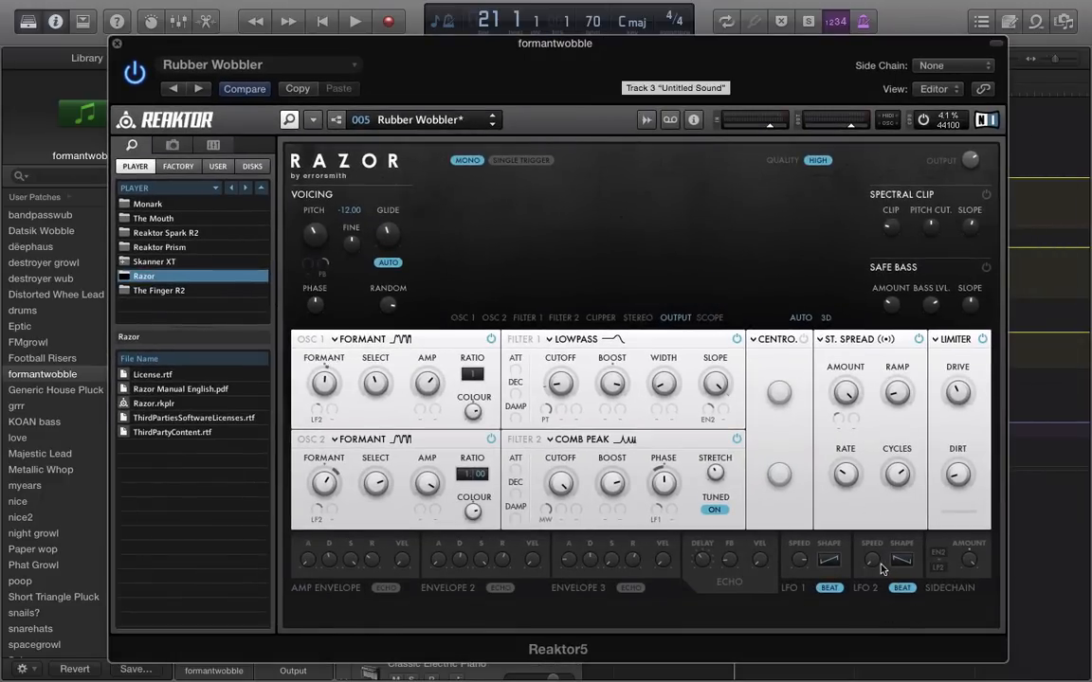
key("a")
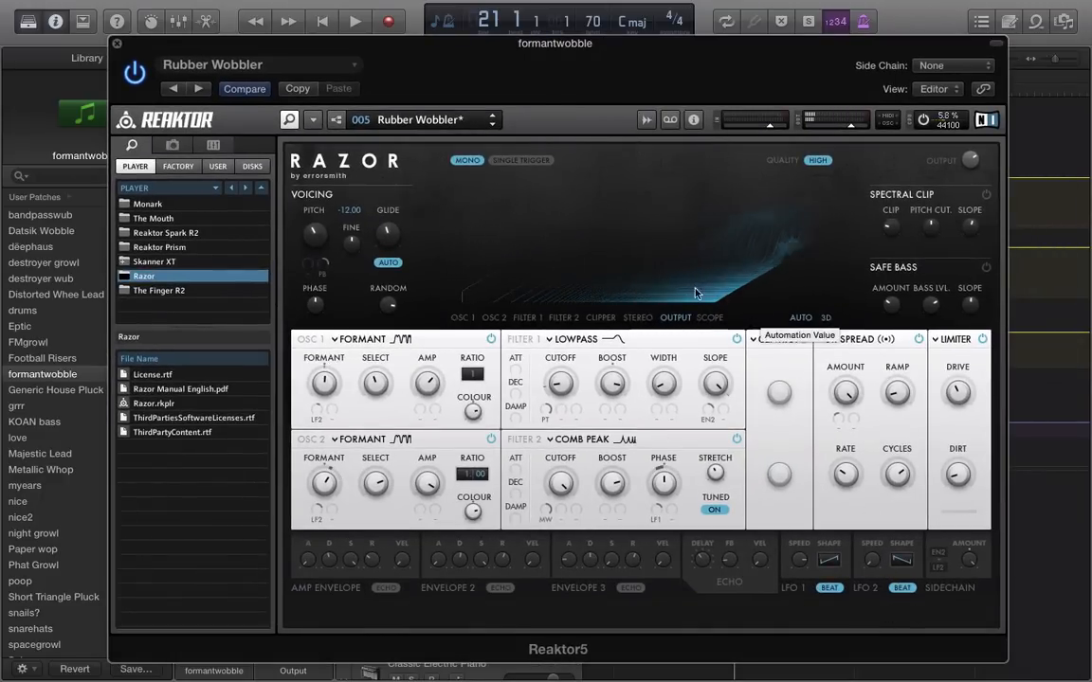
key("a")
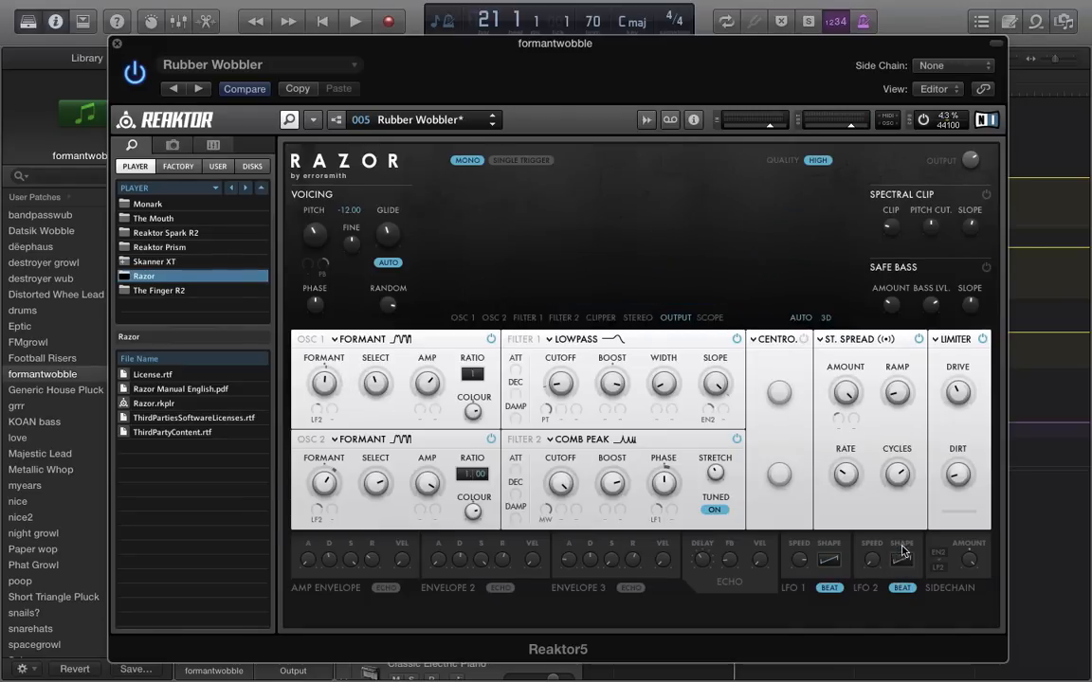
key("a")
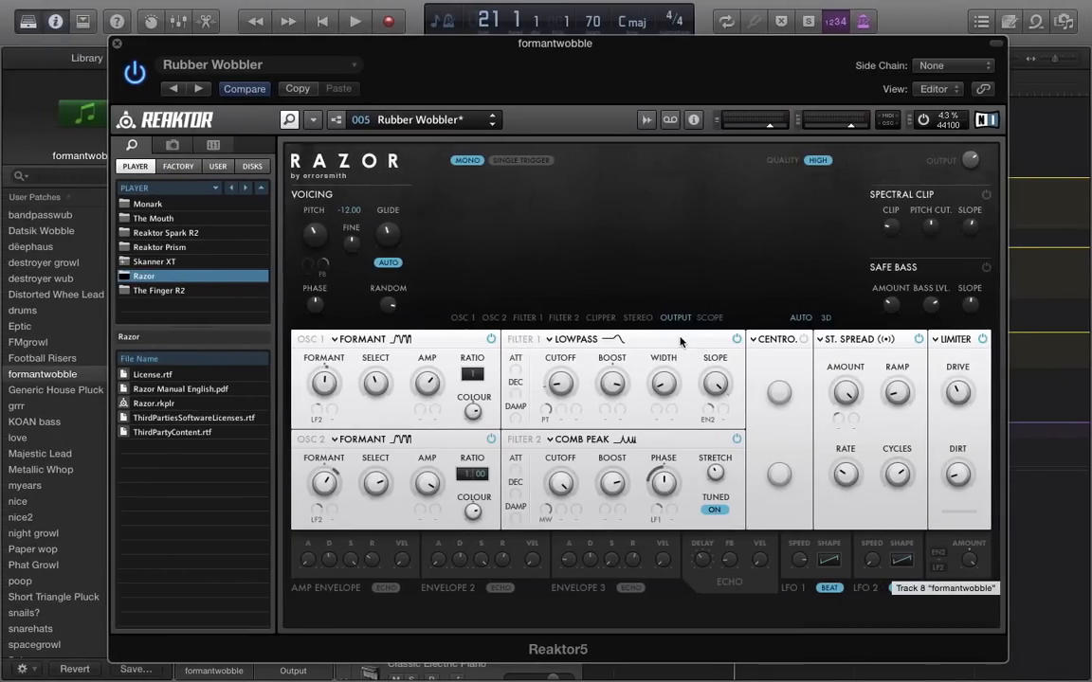
Step: View the modulation source assigned to oscillator 1's Formant control and close the modulation source chooser
left_click(319, 420)
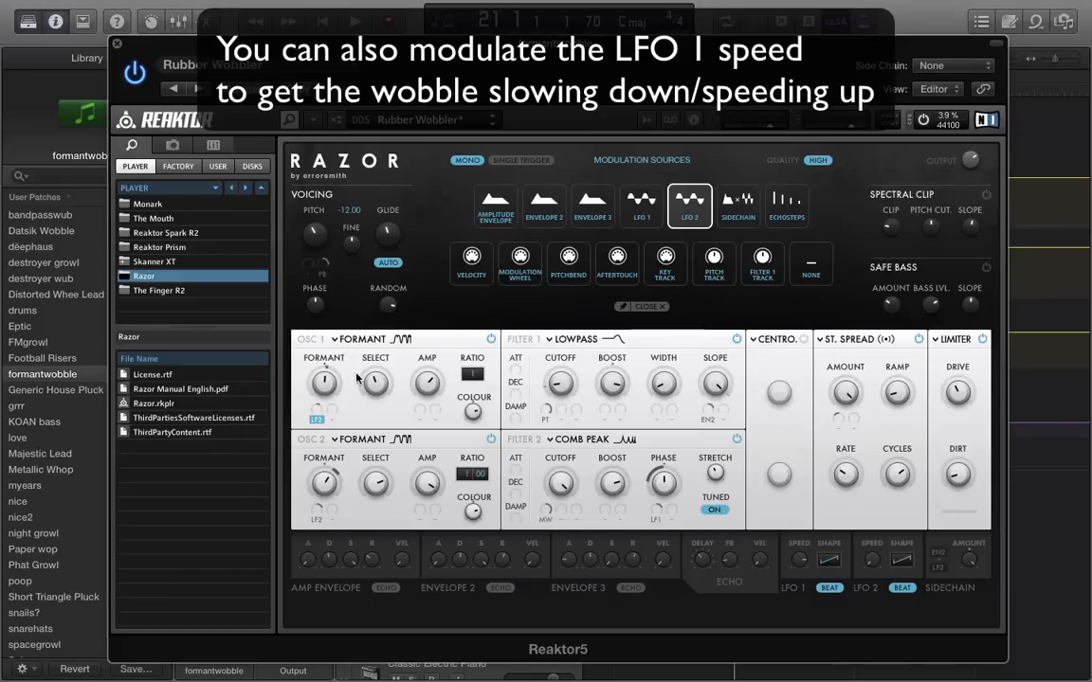
left_click(647, 306)
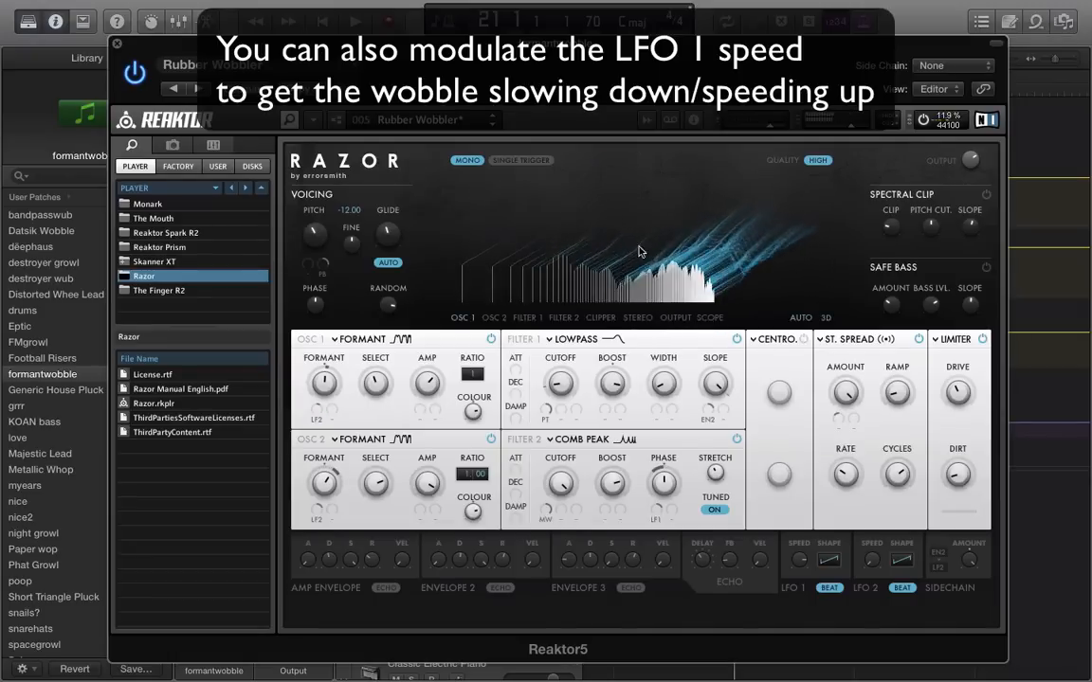